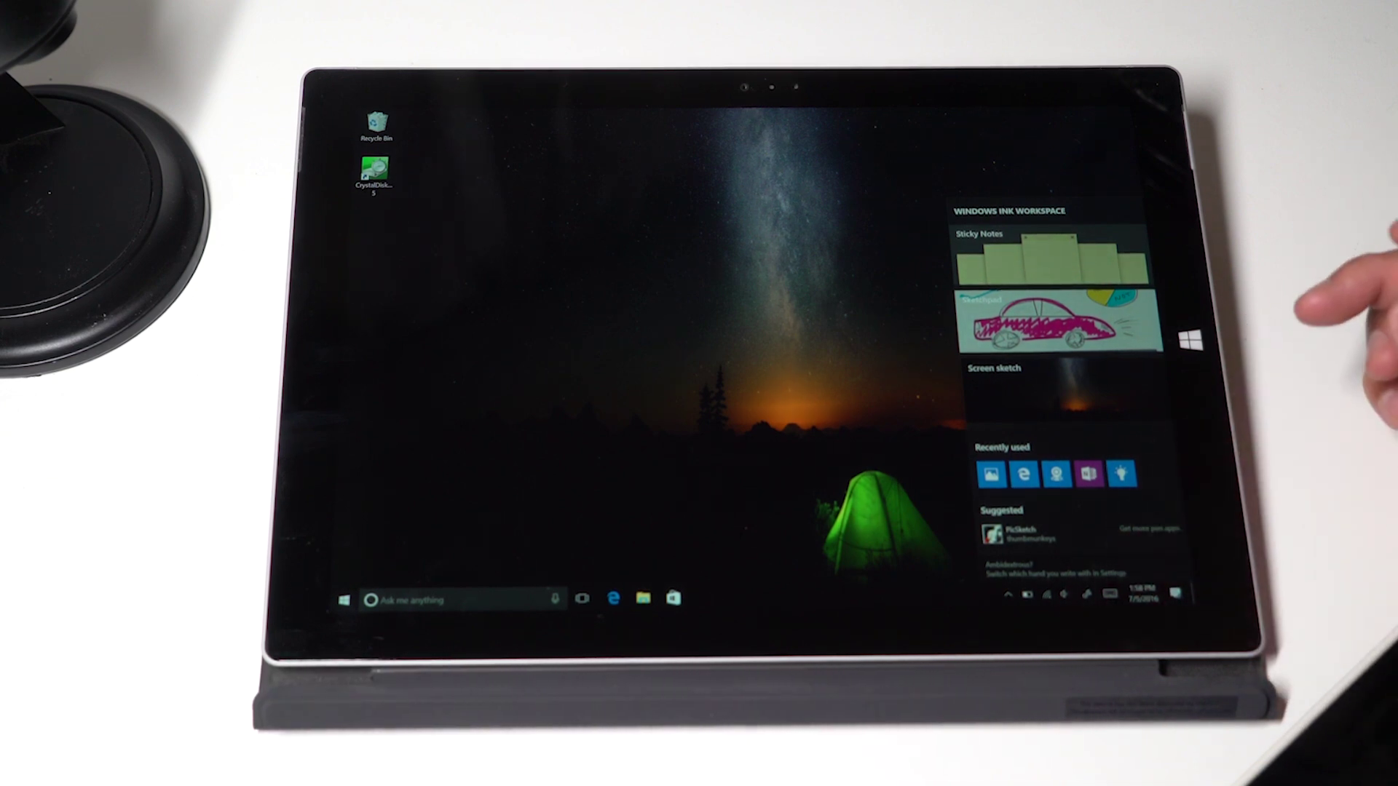
Launch Sticky Notes from the Ink Workspace, showing the to-do, laundry and walk-the-dog notes.
{"action": "left_click", "coordinate": [1048, 256]}
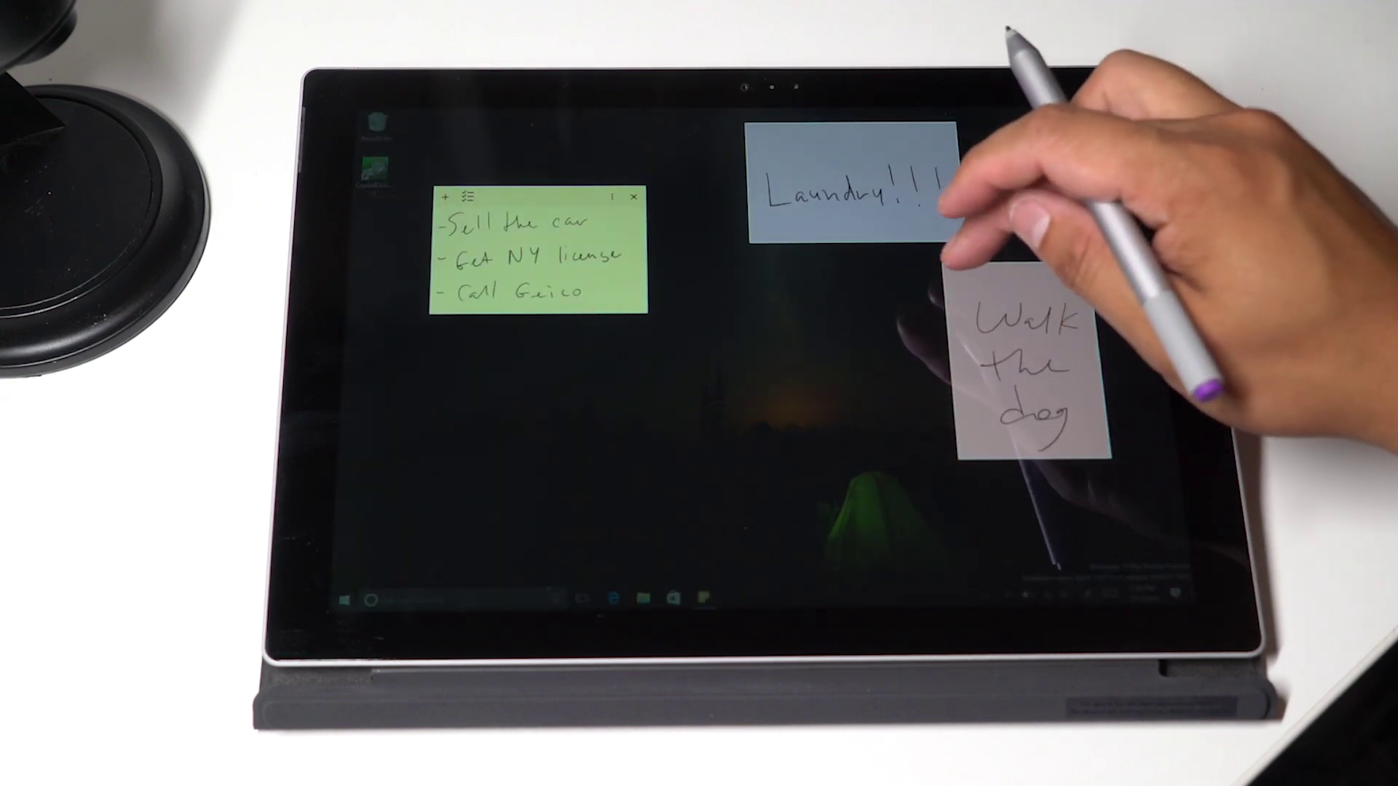
Move the new blank note to the centre and make it teal.
{"action": "left_click_drag", "start_coordinate": [1093, 274], "coordinate": [626, 356]}
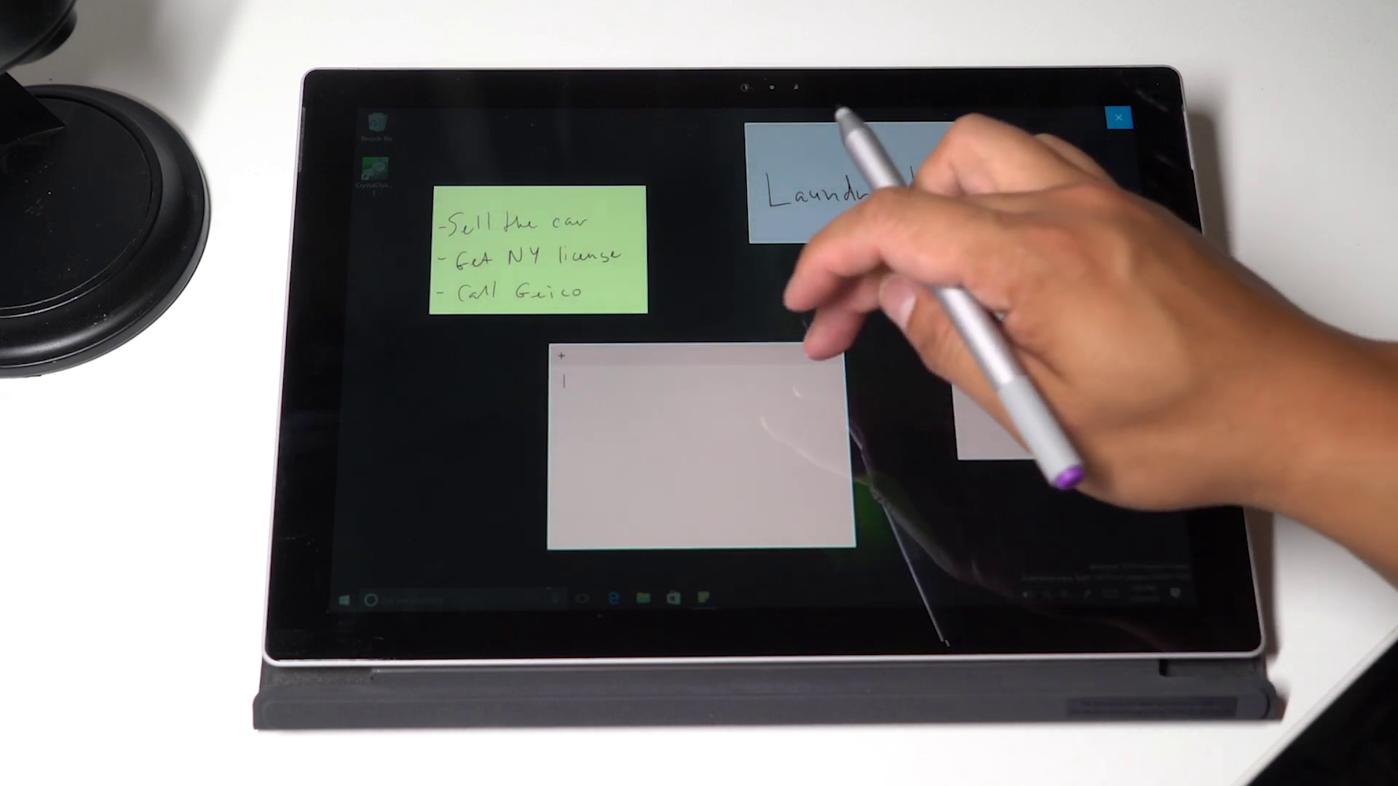
{"action": "left_click", "coordinate": [789, 355]}
{"action": "left_click", "coordinate": [801, 384]}
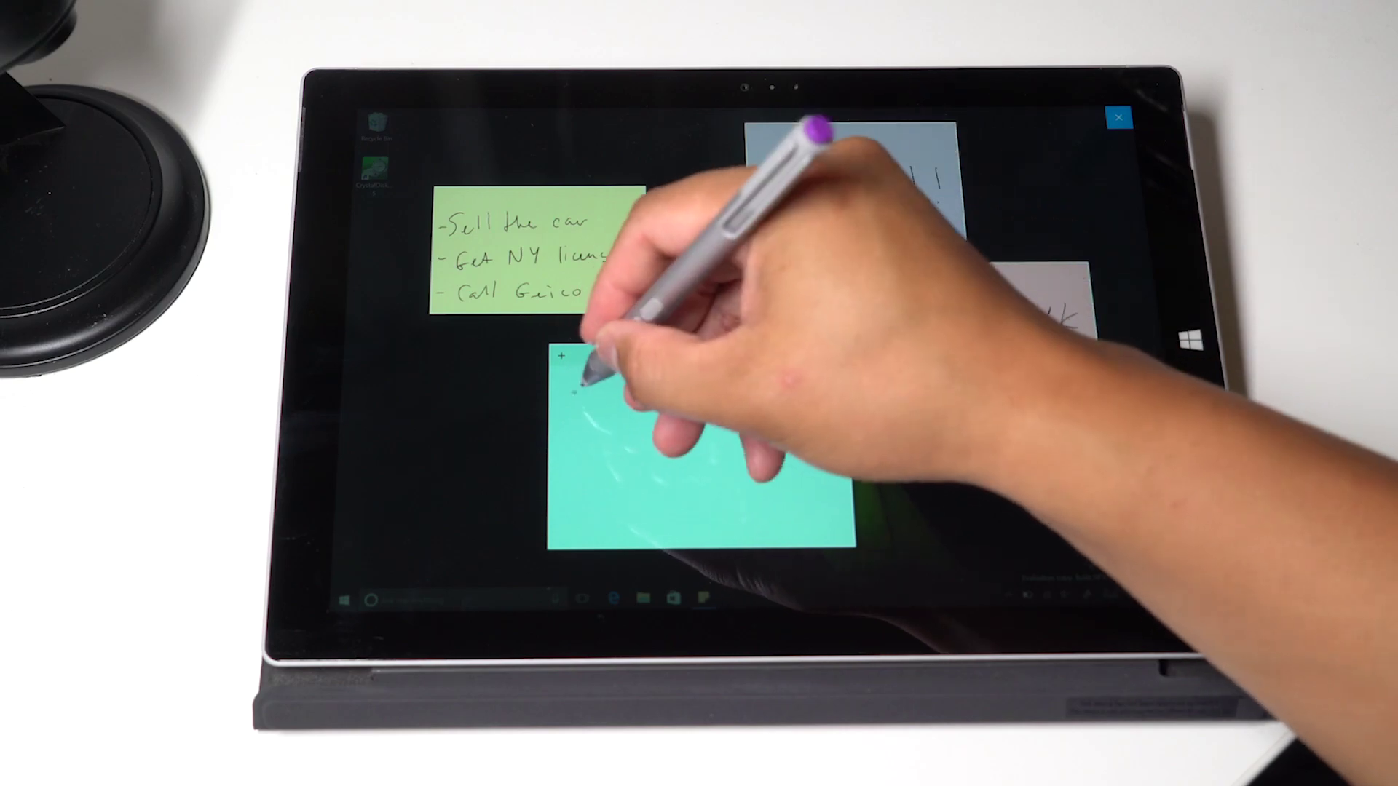
Handwrite 'Publish video' and, on a second line, 'July 6th' on the teal note.
{"action": "mouse_move", "coordinate": [569, 379]}
{"action": "left_mouse_down"}
{"action": "mouse_move", "coordinate": [572, 414]}
{"action": "mouse_move", "coordinate": [627, 399]}
{"action": "left_mouse_up"}
{"action": "left_click_drag", "start_coordinate": [645, 349], "coordinate": [661, 398]}
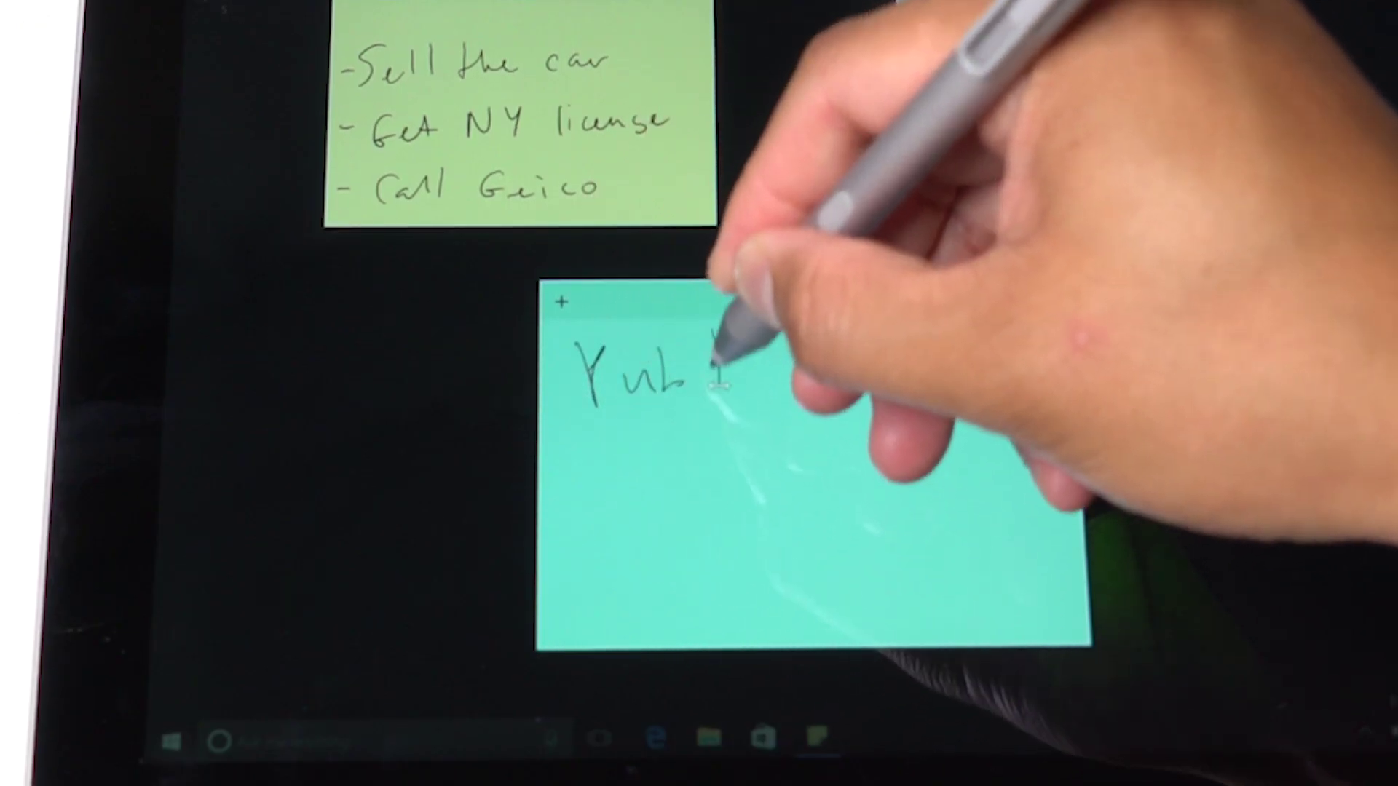
{"action": "left_click_drag", "start_coordinate": [721, 339], "coordinate": [724, 404]}
{"action": "mouse_move", "coordinate": [736, 372]}
{"action": "left_mouse_down"}
{"action": "mouse_move", "coordinate": [739, 405]}
{"action": "mouse_move", "coordinate": [764, 404]}
{"action": "left_mouse_up"}
{"action": "left_click_drag", "start_coordinate": [782, 338], "coordinate": [809, 404]}
{"action": "left_click_drag", "start_coordinate": [870, 362], "coordinate": [893, 360]}
{"action": "left_click_drag", "start_coordinate": [908, 355], "coordinate": [909, 384]}
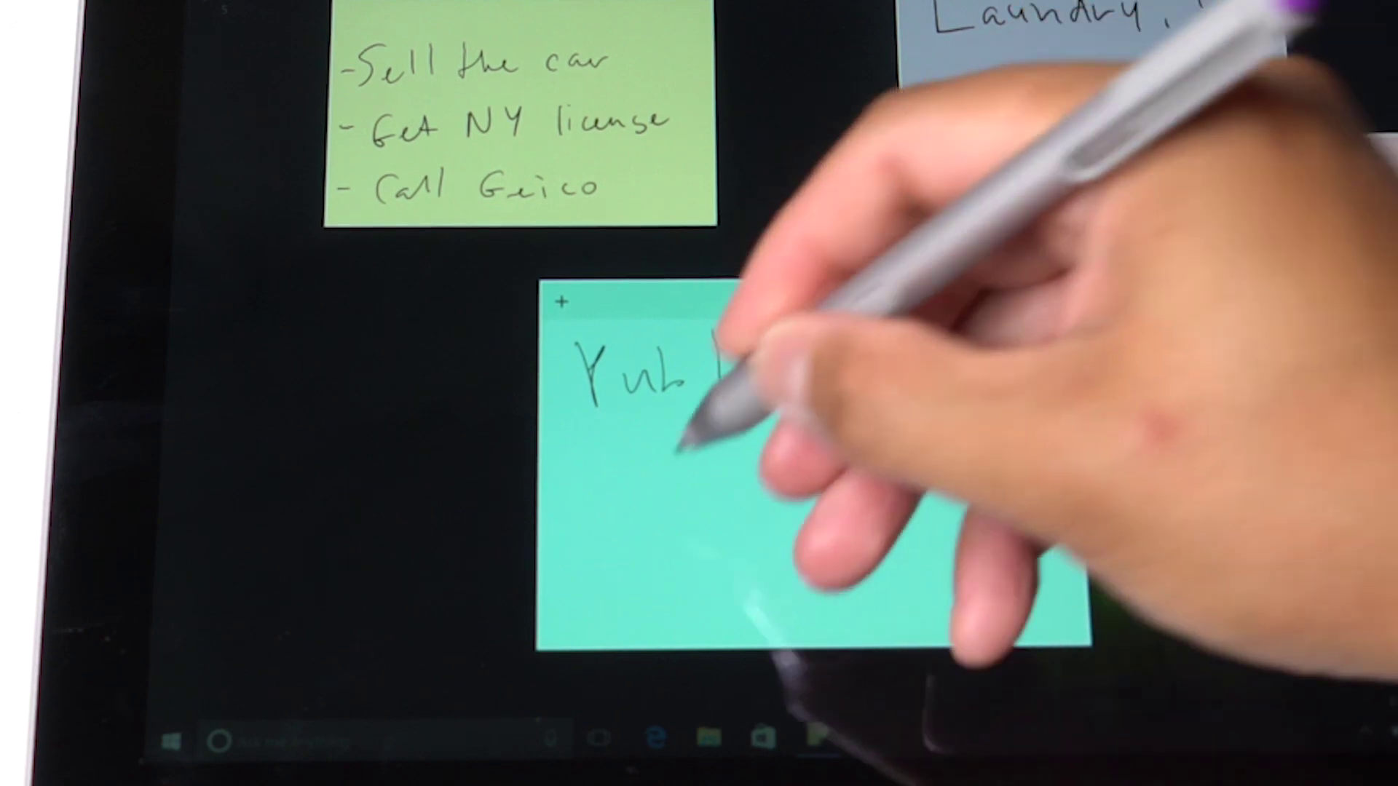
{"action": "mouse_move", "coordinate": [596, 448]}
{"action": "left_mouse_down"}
{"action": "mouse_move", "coordinate": [563, 505]}
{"action": "mouse_move", "coordinate": [646, 498]}
{"action": "left_mouse_up"}
{"action": "mouse_move", "coordinate": [660, 437]}
{"action": "left_mouse_down"}
{"action": "mouse_move", "coordinate": [675, 496]}
{"action": "mouse_move", "coordinate": [699, 496]}
{"action": "mouse_move", "coordinate": [710, 530]}
{"action": "left_mouse_up"}
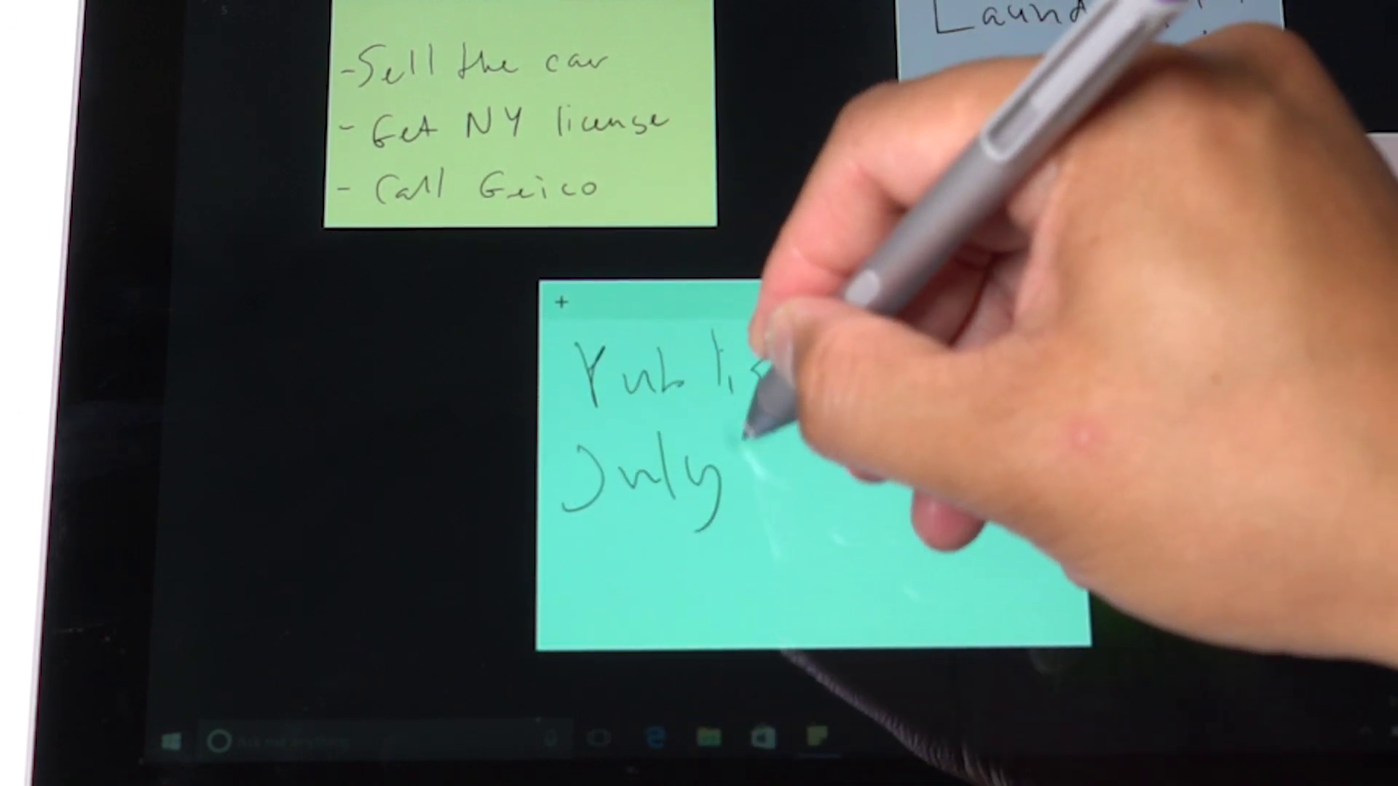
{"action": "left_click_drag", "start_coordinate": [764, 437], "coordinate": [759, 487]}
{"action": "left_click_drag", "start_coordinate": [803, 420], "coordinate": [806, 481]}
{"action": "mouse_move", "coordinate": [792, 443]}
{"action": "left_mouse_down"}
{"action": "mouse_move", "coordinate": [820, 437]}
{"action": "mouse_move", "coordinate": [849, 470]}
{"action": "left_mouse_up"}
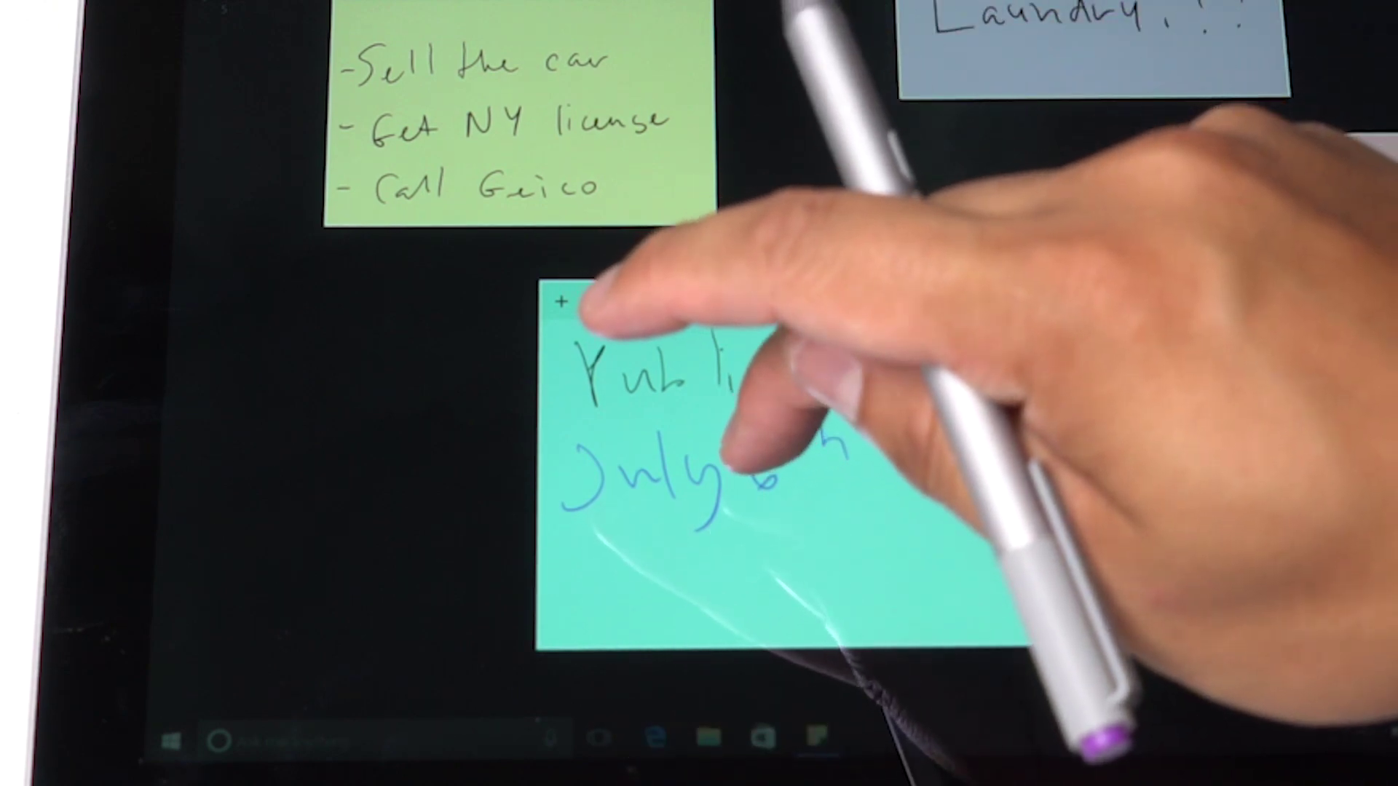
Turn the recognized 'July 6th' date into a Cortana reminder set for 8:00 AM.
{"action": "left_click", "coordinate": [755, 464]}
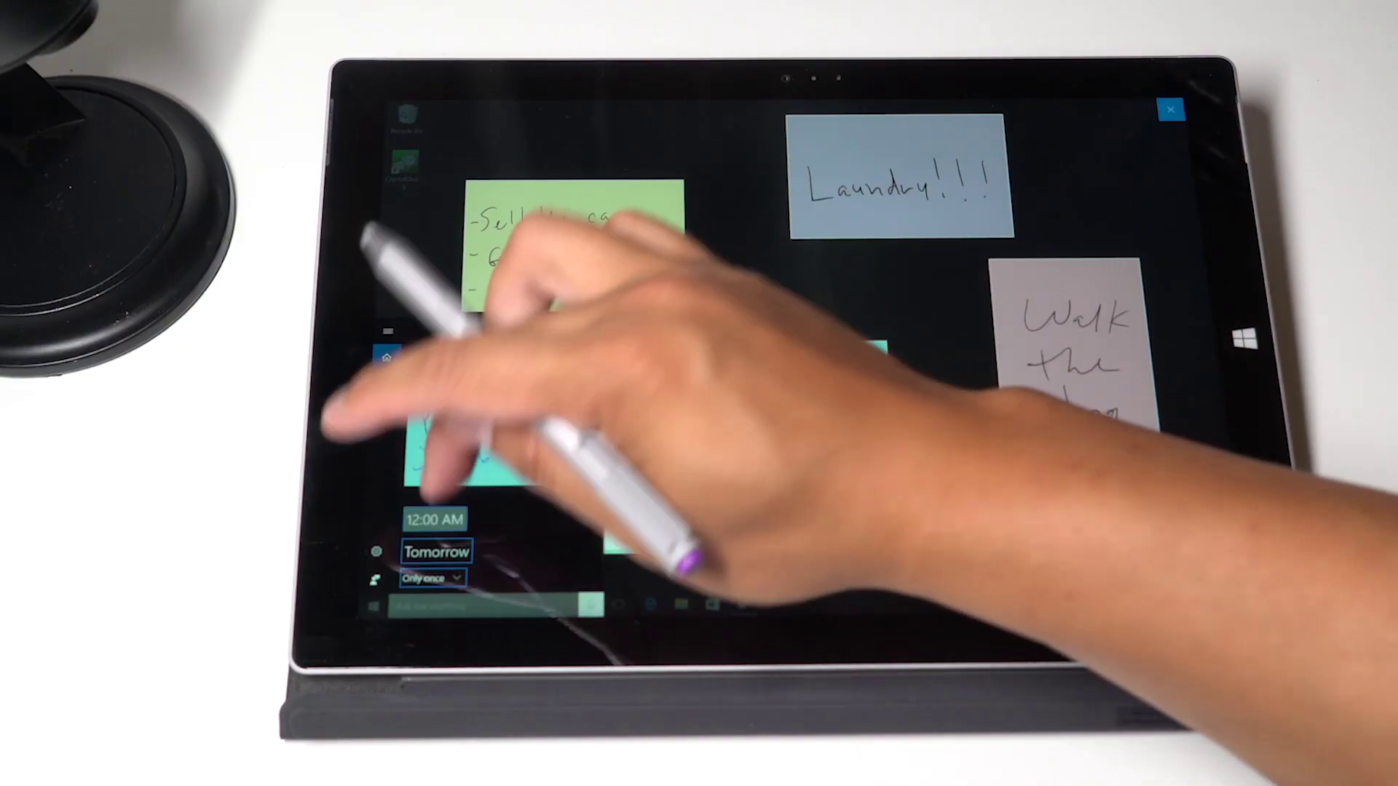
{"action": "left_click", "coordinate": [493, 492]}
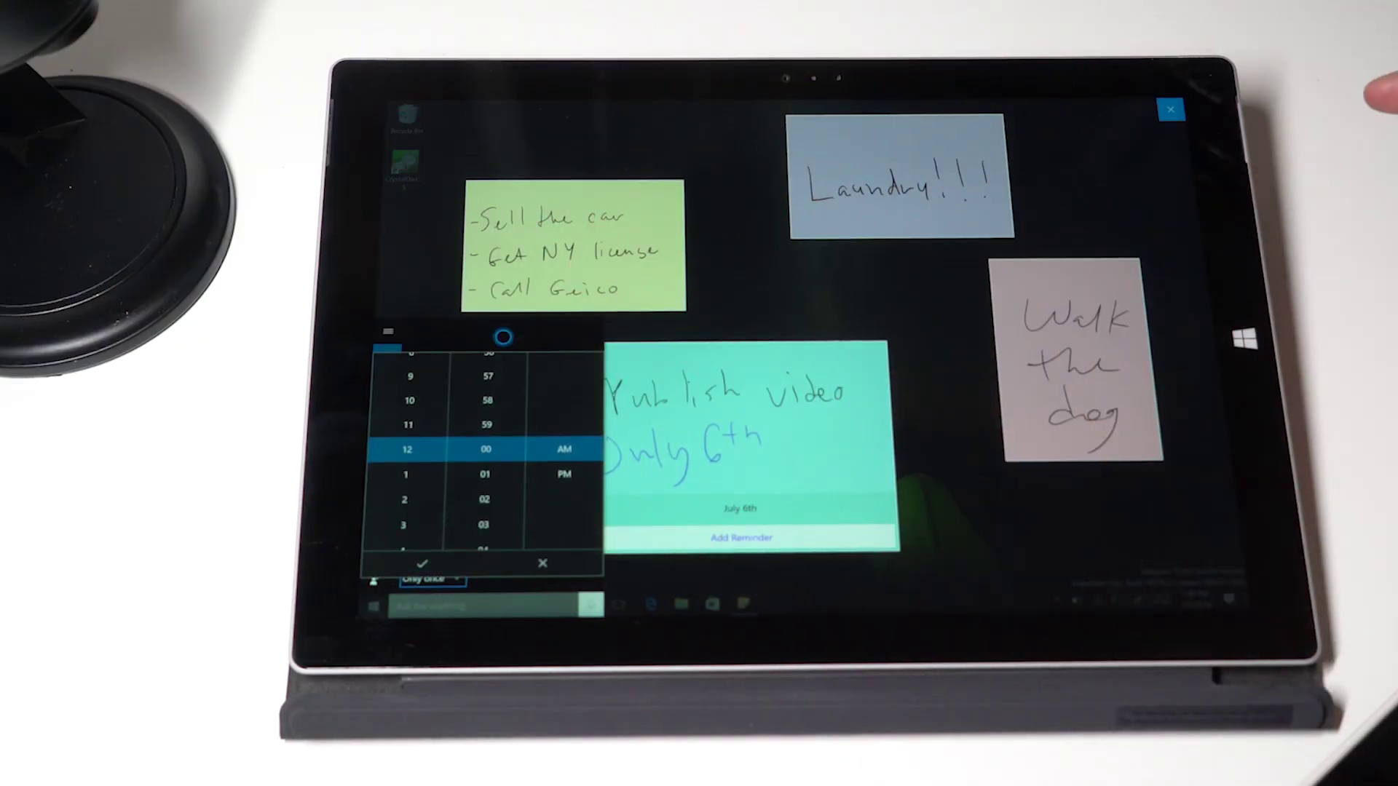
{"action": "left_click_drag", "start_coordinate": [407, 416], "coordinate": [408, 492]}
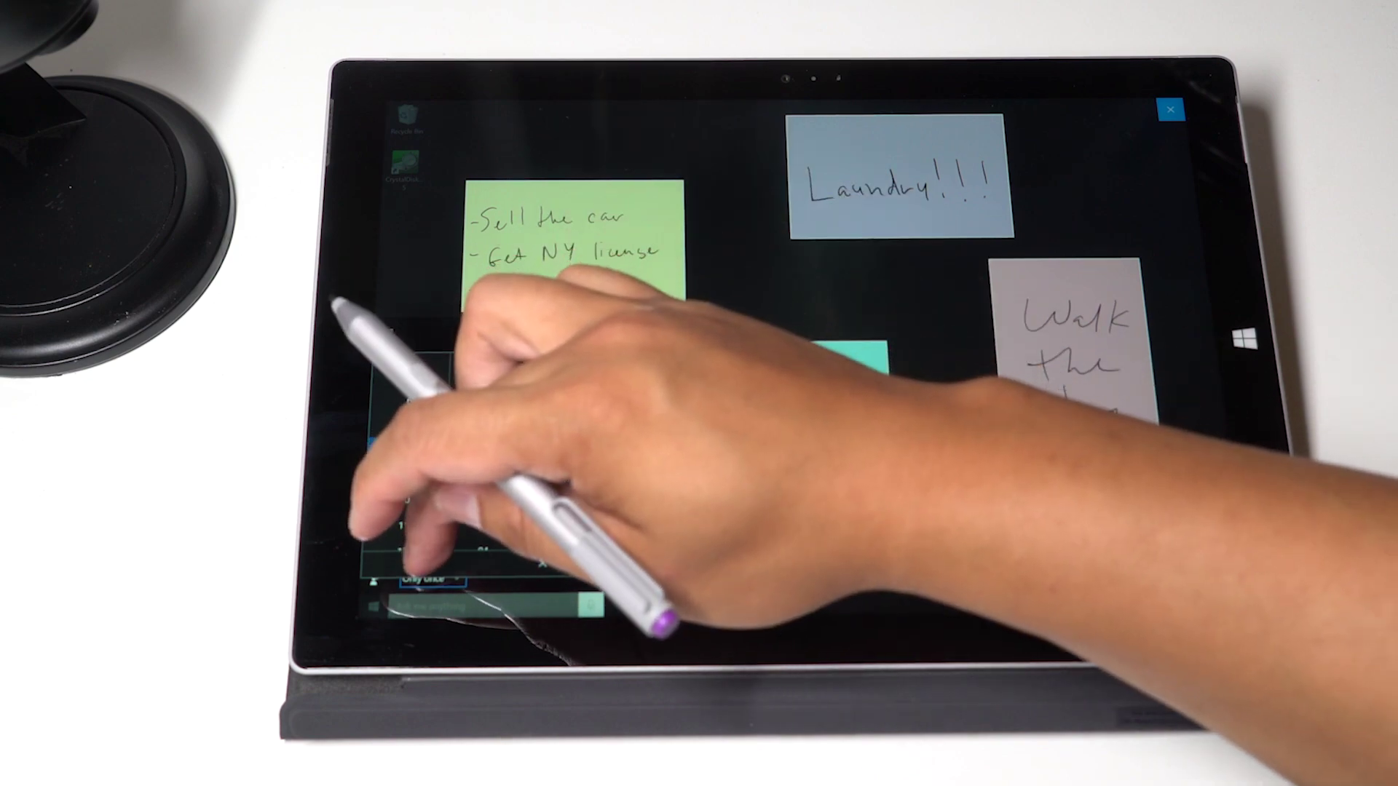
{"action": "left_click", "coordinate": [422, 563]}
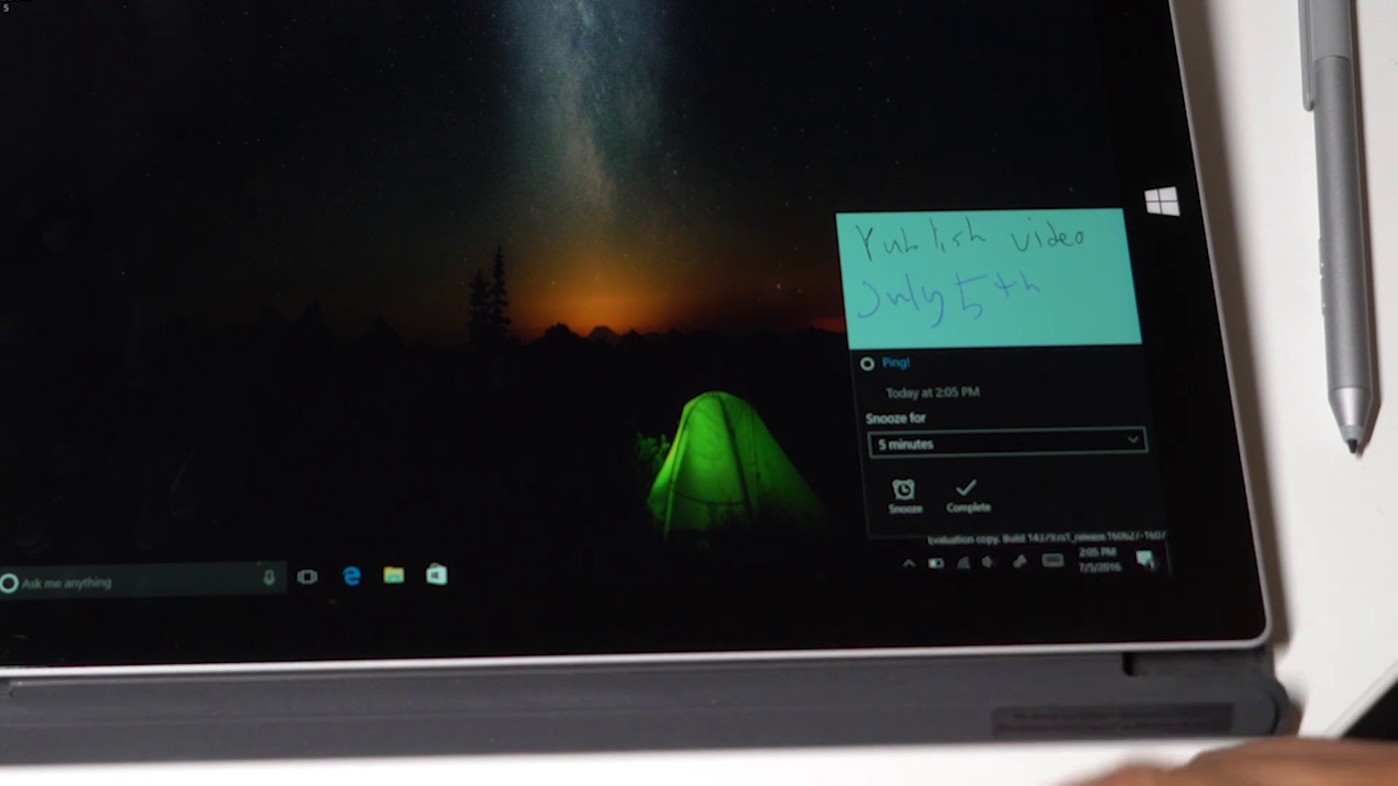
Dismiss the publish-video reminder toast using its Complete option.
{"action": "left_click", "coordinate": [967, 494]}
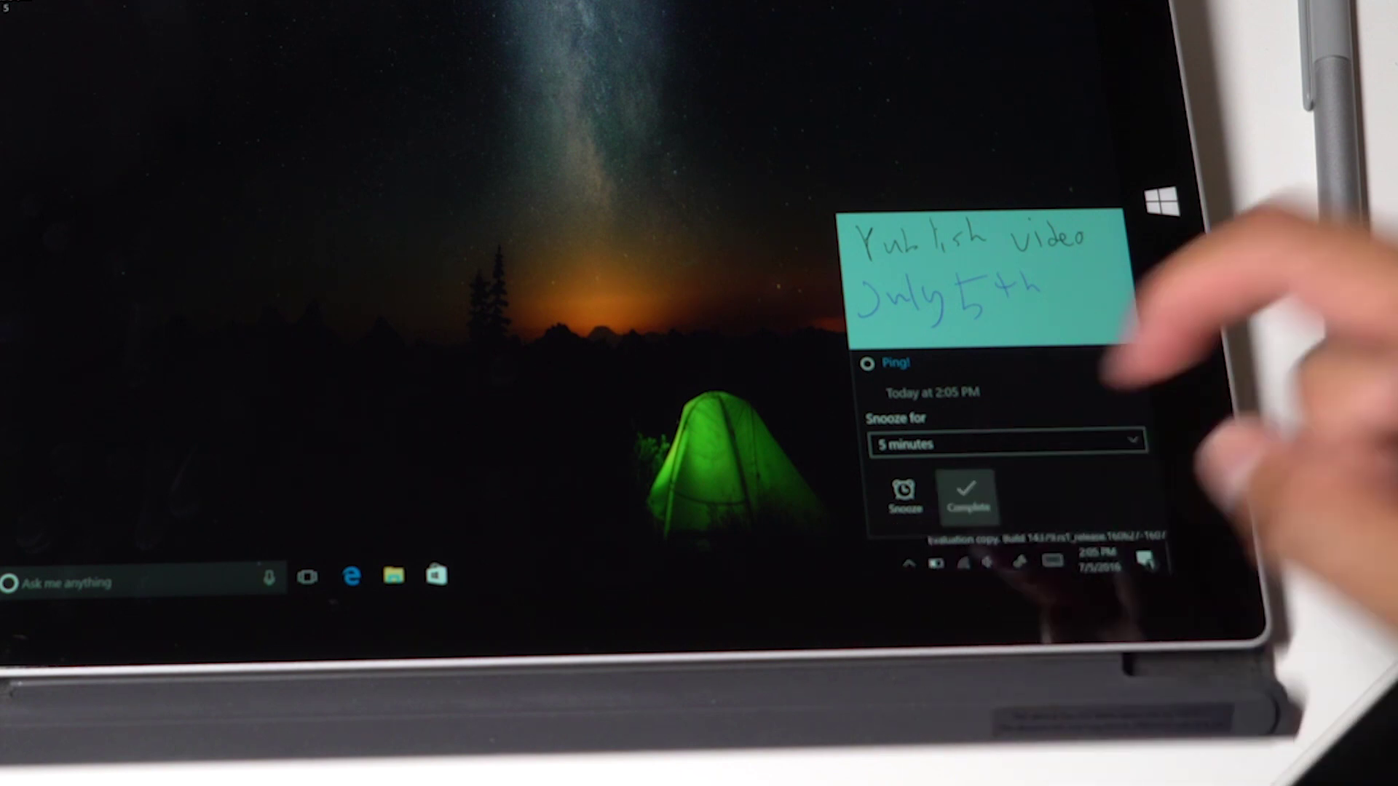